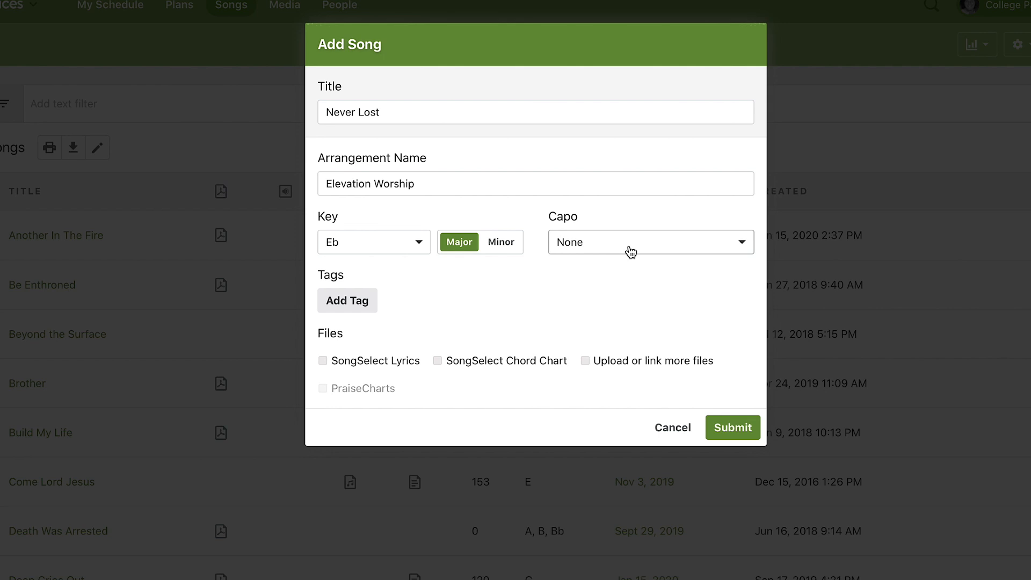
# - Tag the new song's speed as Medium and submit it with SongSelect lyrics, the SongSelect chord chart and additional file uploads enabled
pyautogui.click(347, 307)
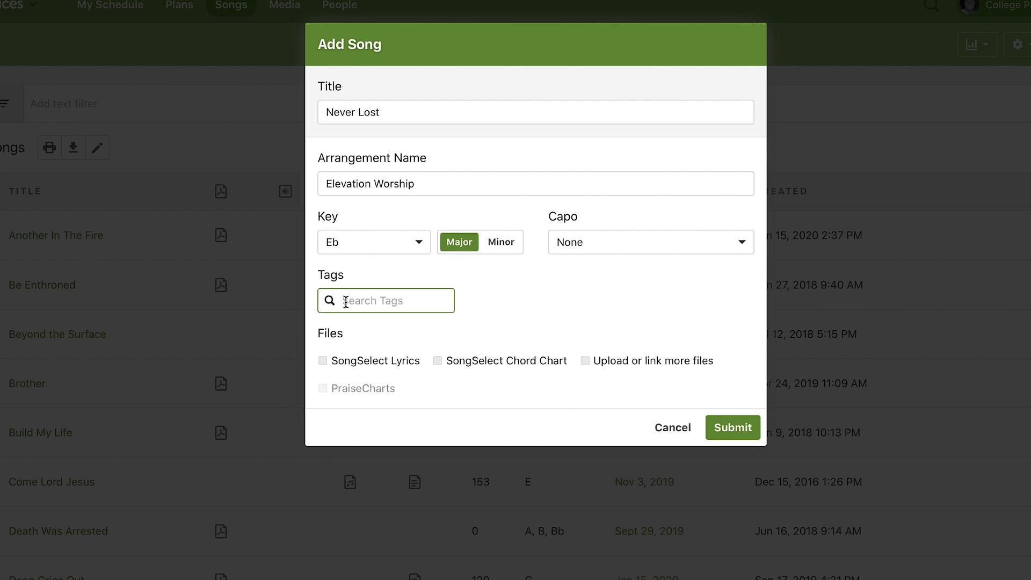
pyautogui.write('med')
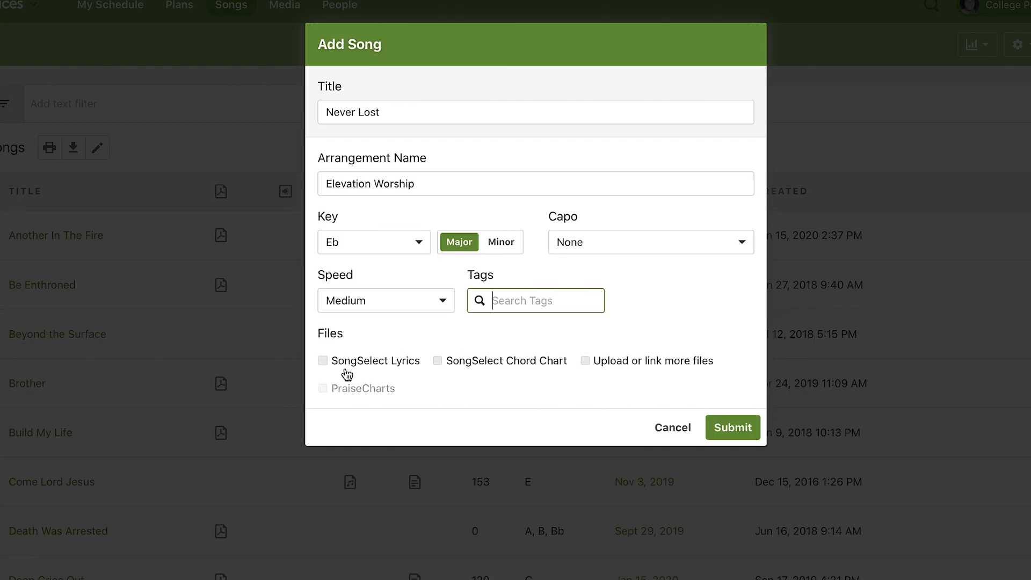
pyautogui.click(323, 360)
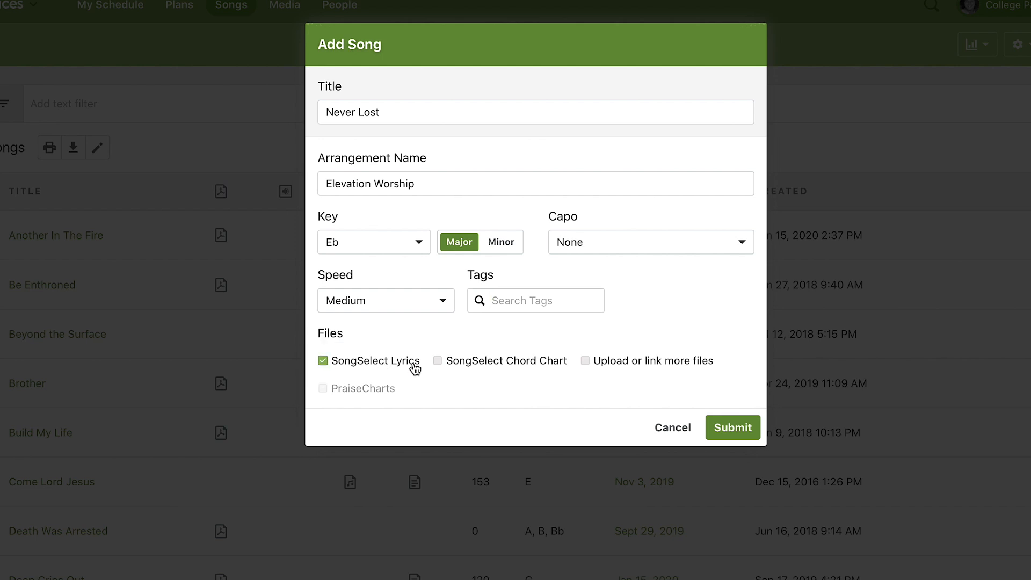
pyautogui.click(438, 361)
pyautogui.click(584, 367)
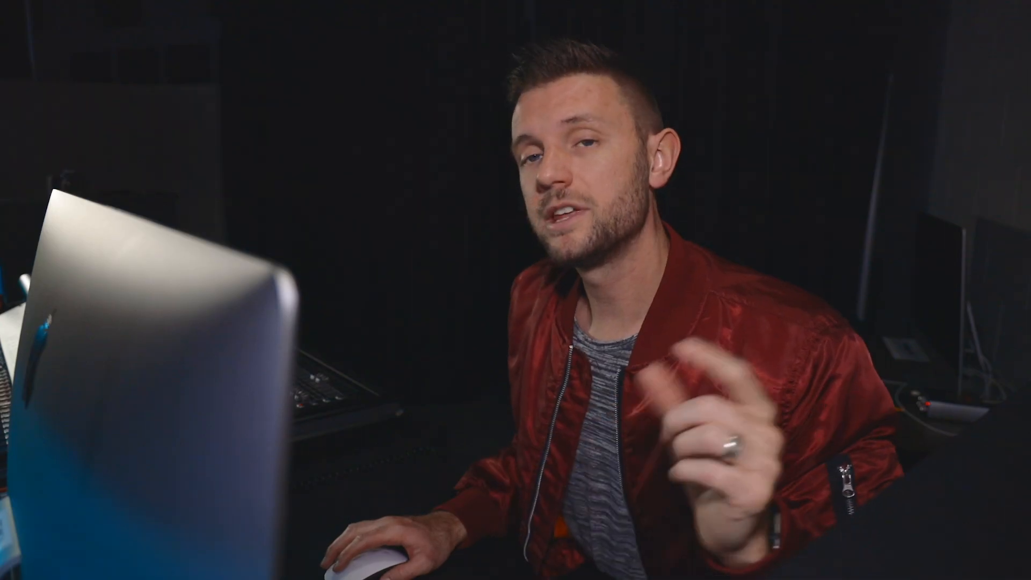
pyautogui.click(675, 428)
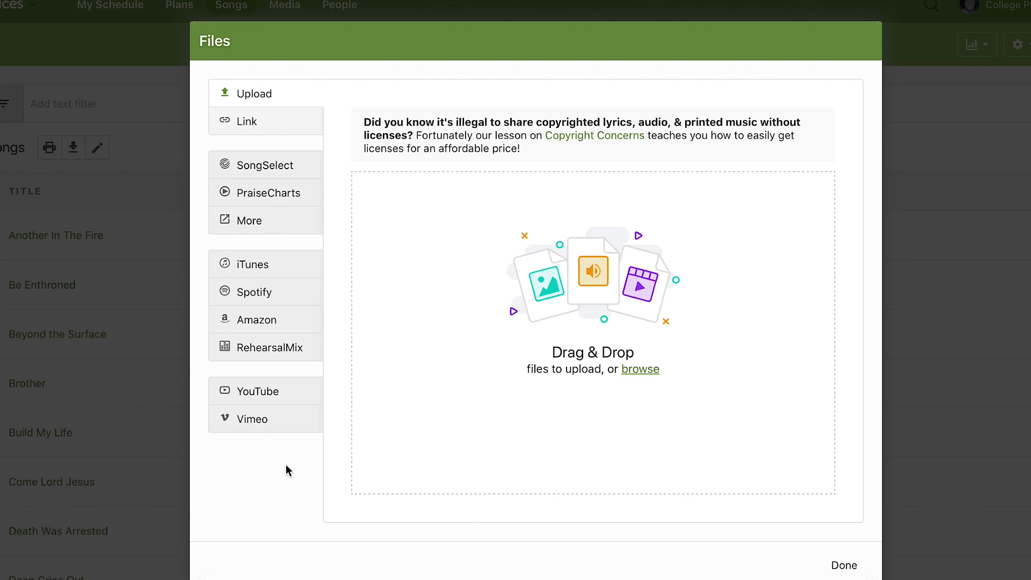
# - Attach the YouTube video "Never Lost | Official Lyric Video | Elevation Worship" to the song
pyautogui.click(258, 398)
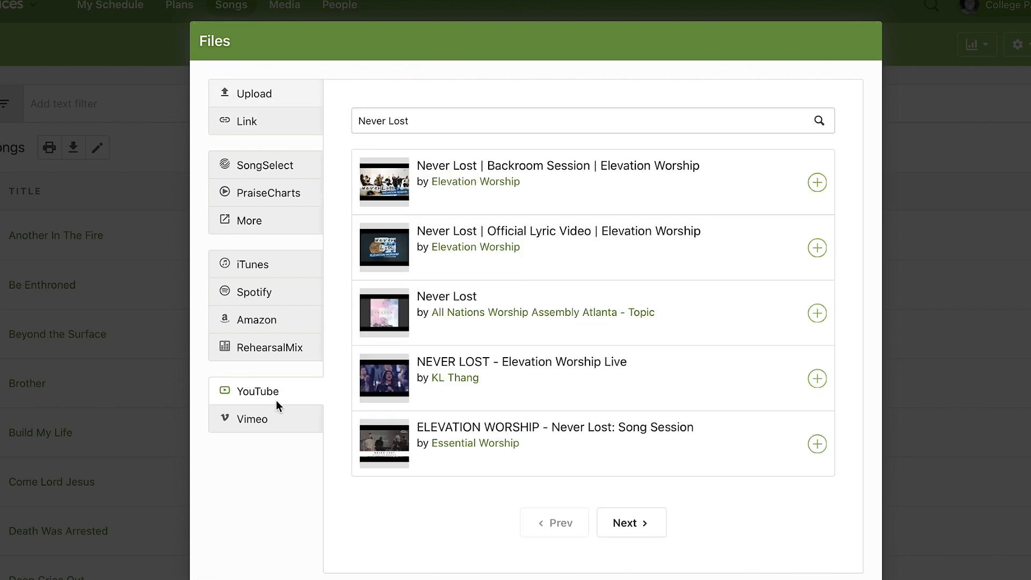
pyautogui.moveTo(395, 244)
pyautogui.click(817, 248)
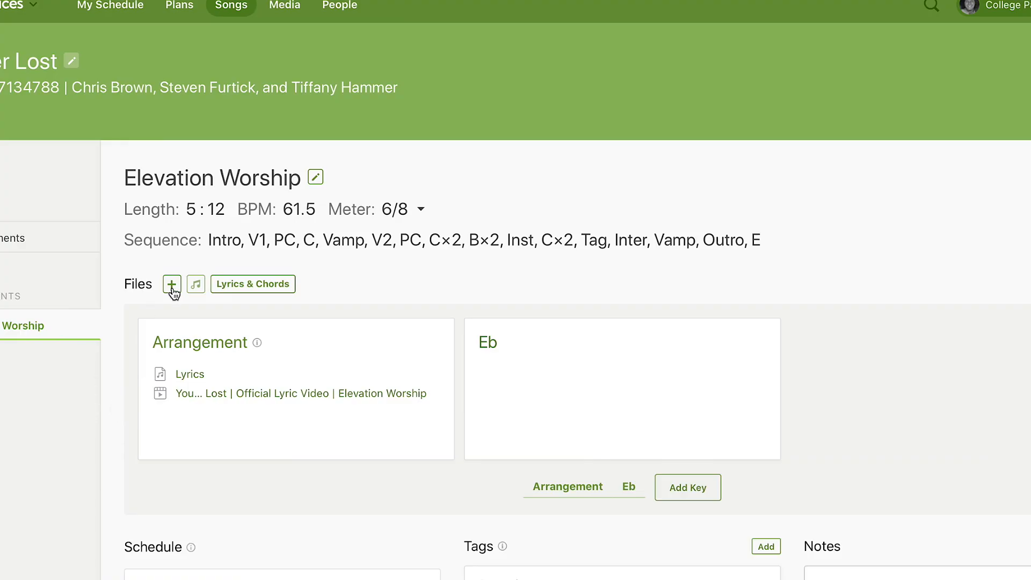
# - Search YouTube for tutorials of the song and attach Elevation Worship's Official Keys Tutorial to the arrangement
pyautogui.click(172, 284)
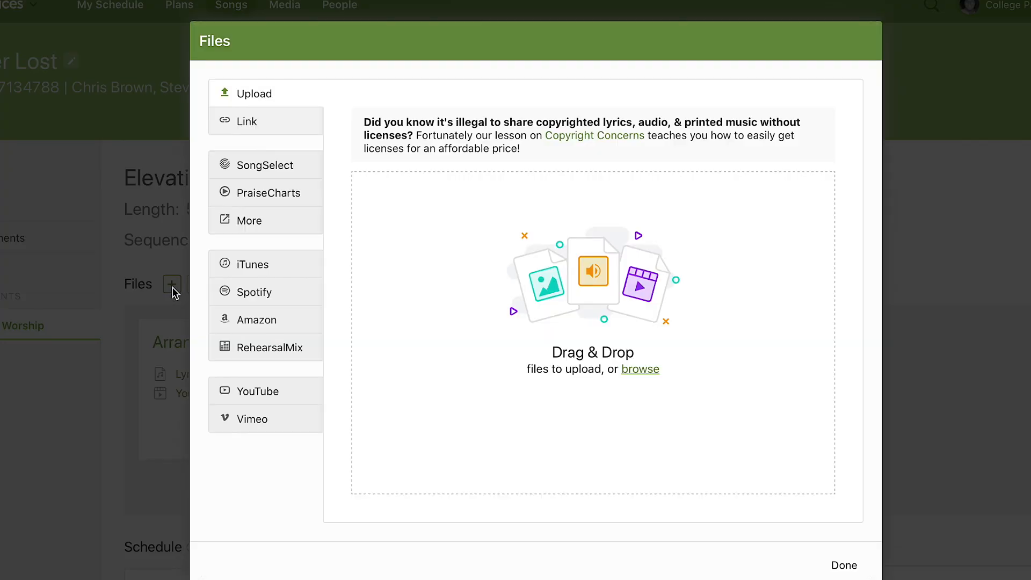
pyautogui.click(253, 391)
pyautogui.click(431, 127)
pyautogui.write('Tutorials')
pyautogui.press('Return')
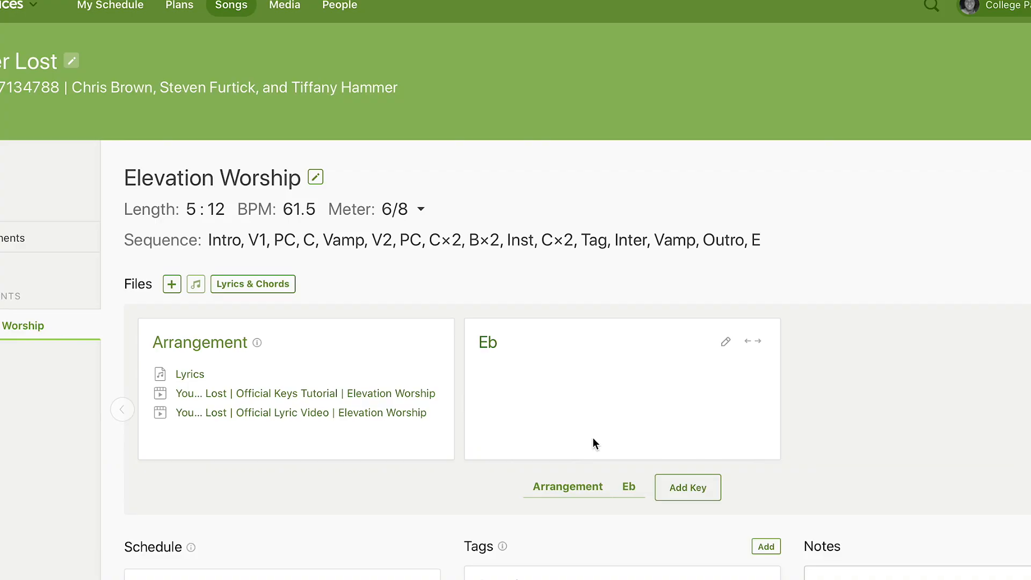
# - Add an F major key to the arrangement, describing it as the singer's key by name, and include the SongSelect chord chart download
pyautogui.click(690, 490)
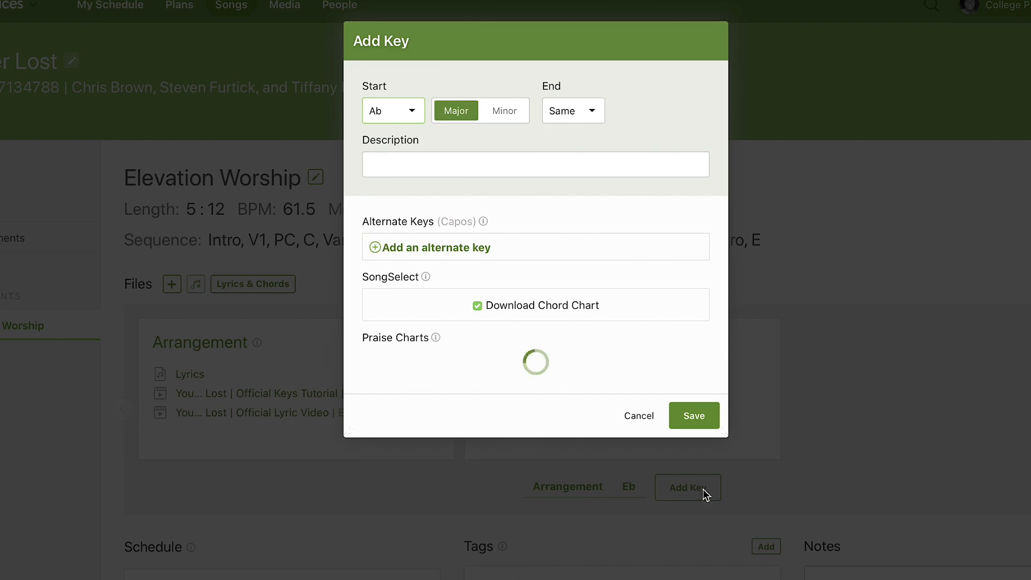
pyautogui.click(389, 112)
pyautogui.click(389, 291)
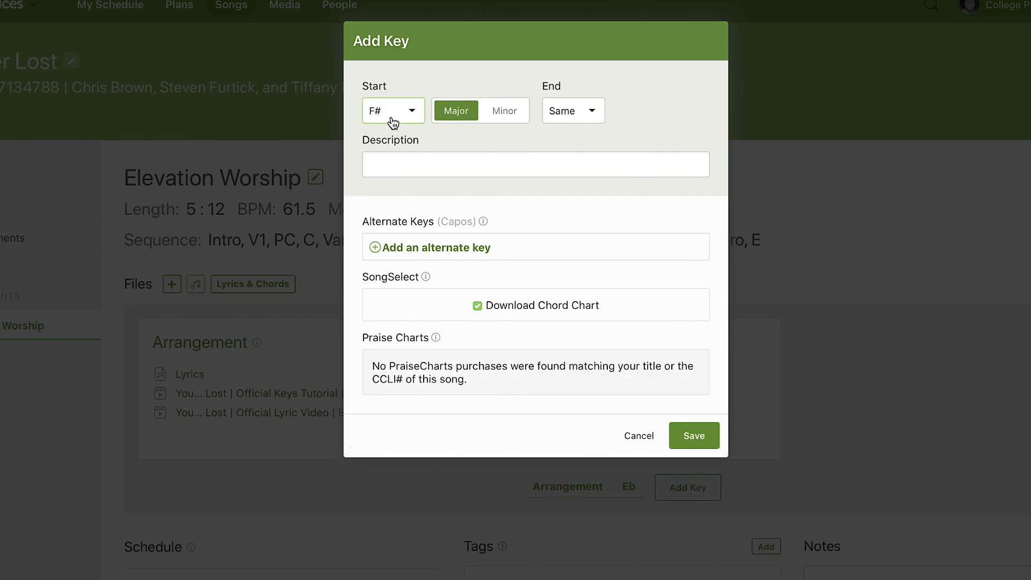
pyautogui.click(392, 114)
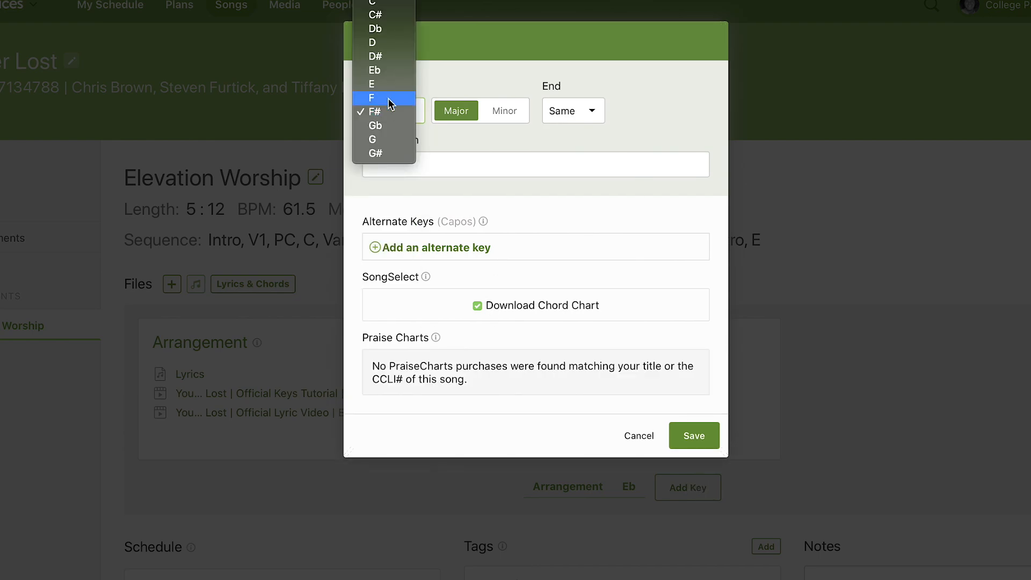
pyautogui.click(385, 98)
pyautogui.click(408, 158)
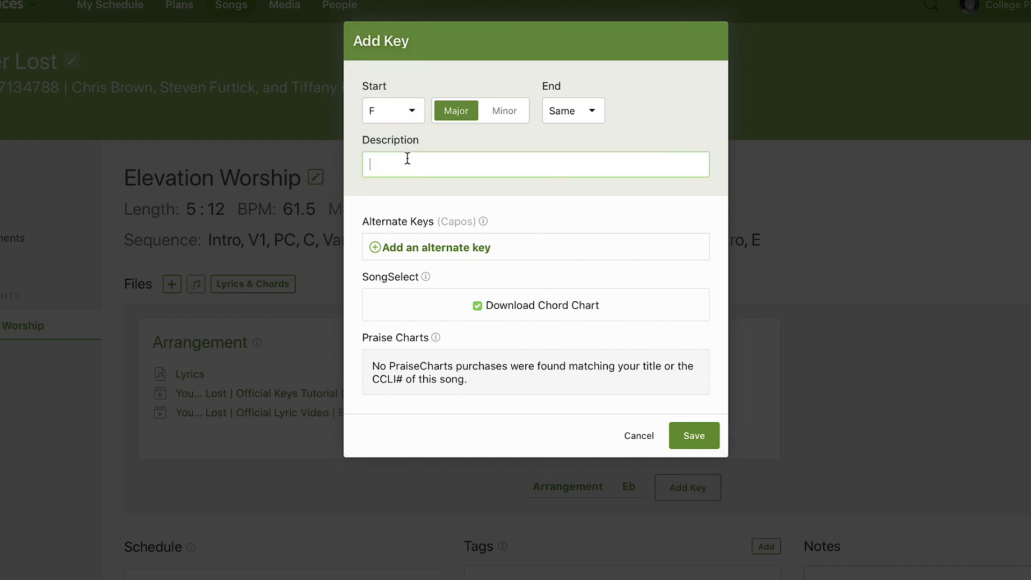
pyautogui.write("Susan's Key")
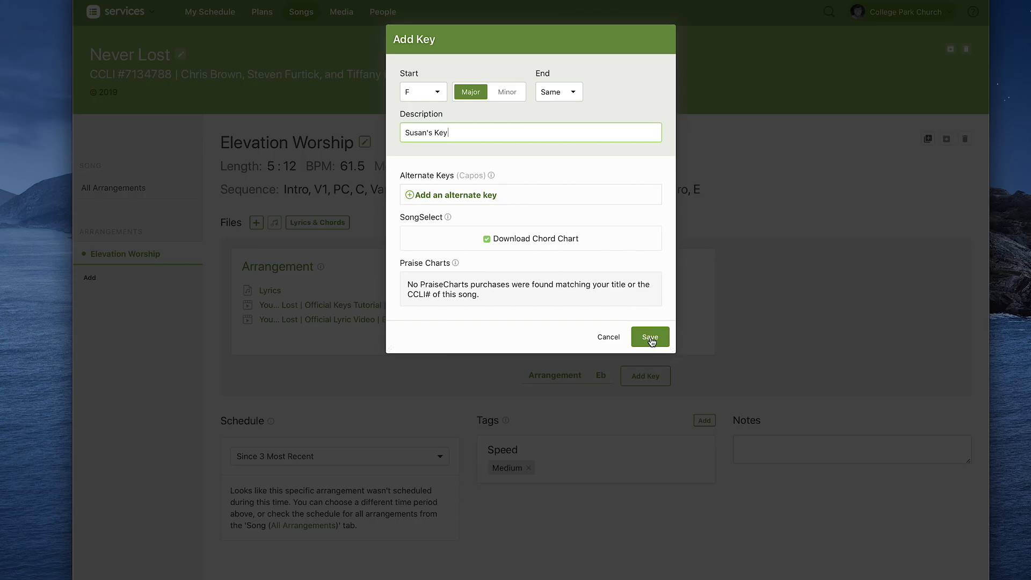
pyautogui.click(651, 338)
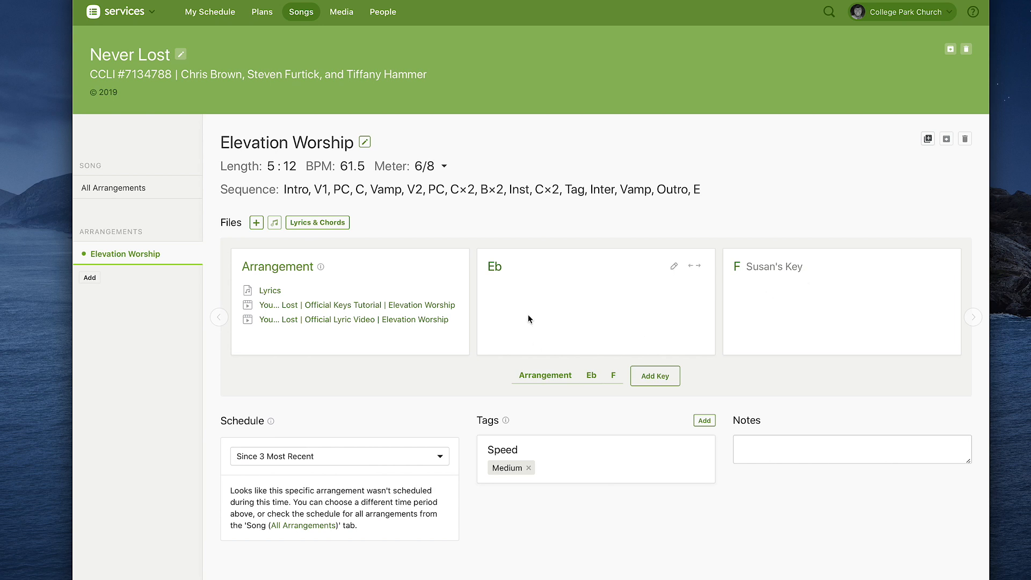
# - Edit the Eb key and save it with its SongSelect chord chart download enabled
pyautogui.click(675, 268)
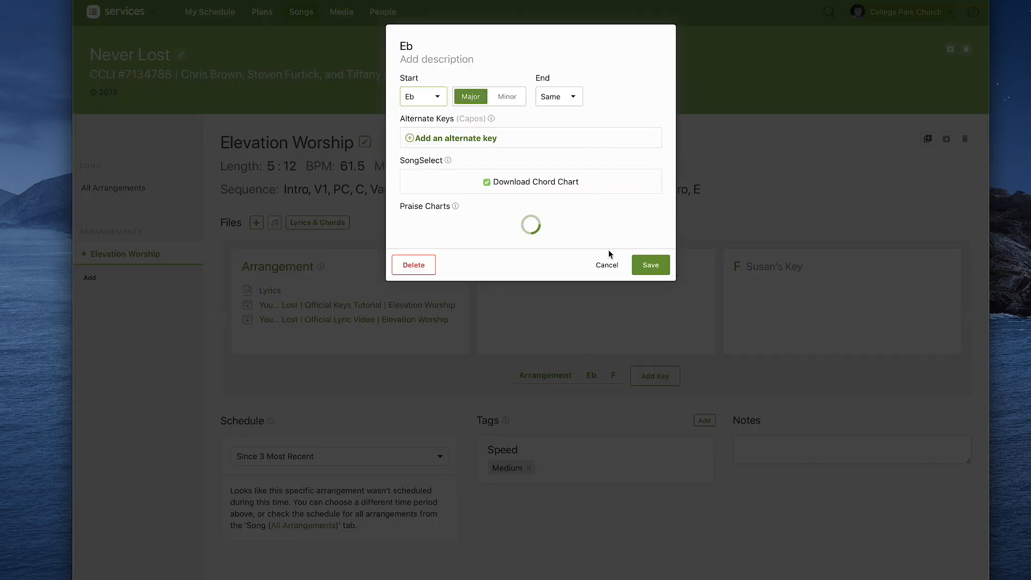
pyautogui.click(650, 282)
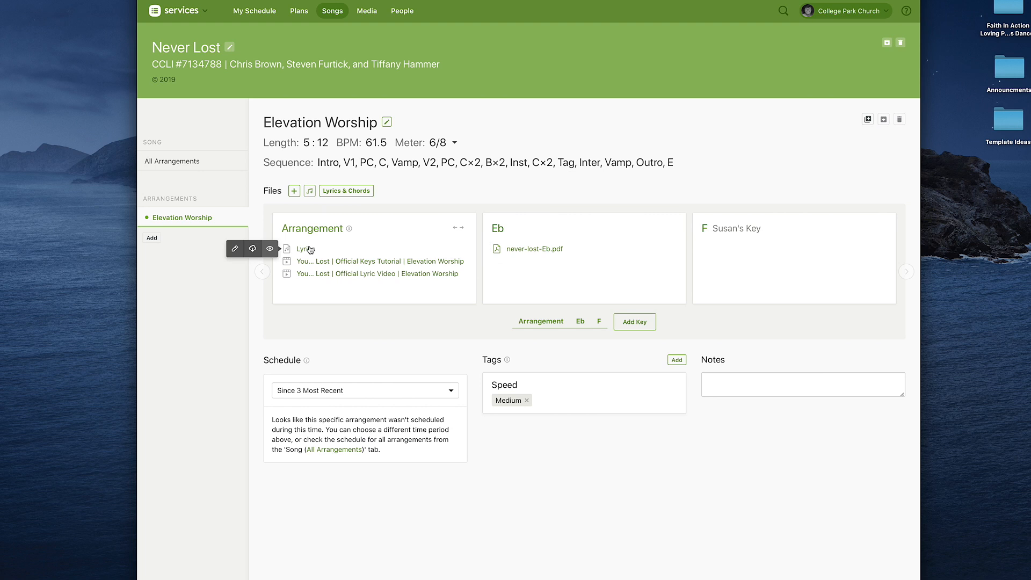
# - Upload never-lost-F.pdf from the Downloads folder to the arrangement's files
pyautogui.click(294, 191)
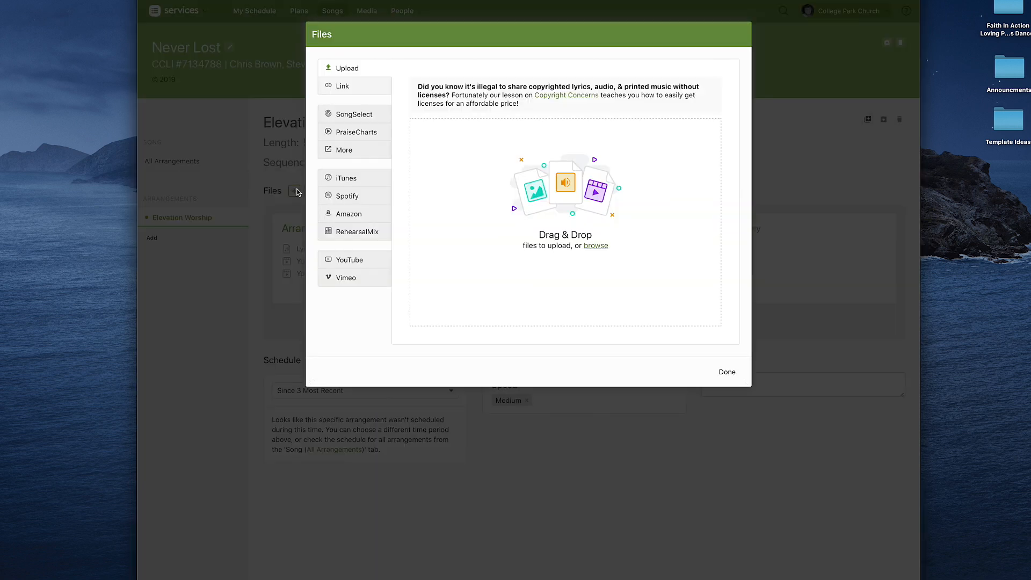
pyautogui.click(602, 248)
pyautogui.click(516, 579)
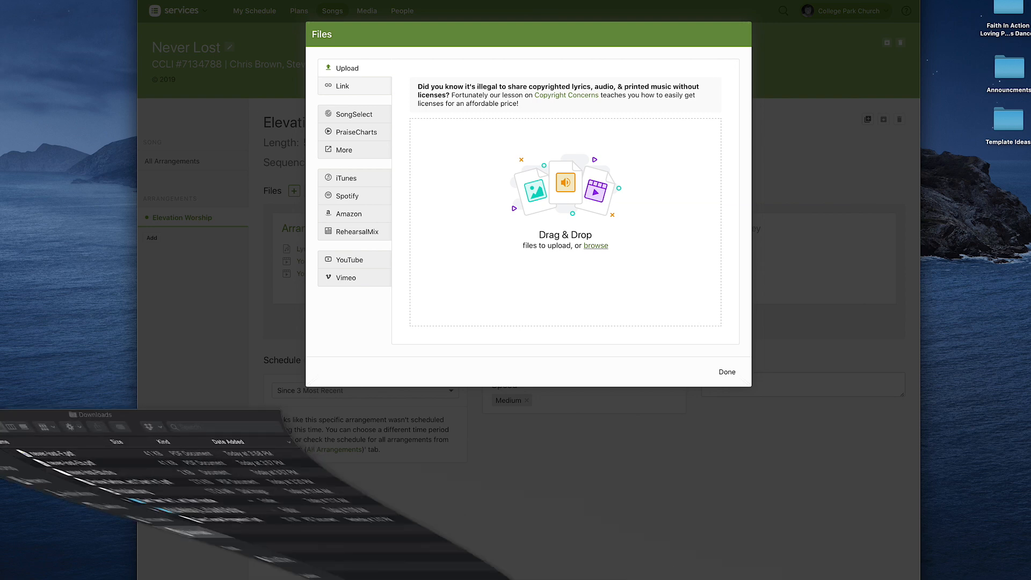
pyautogui.moveTo(11, 454); pyautogui.dragTo(456, 258)
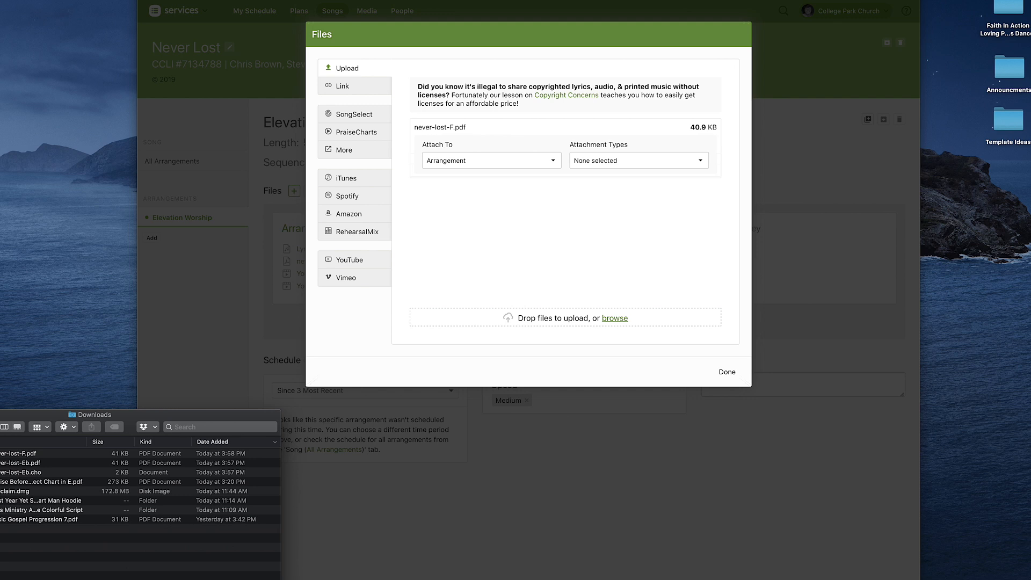
pyautogui.click(0, 414)
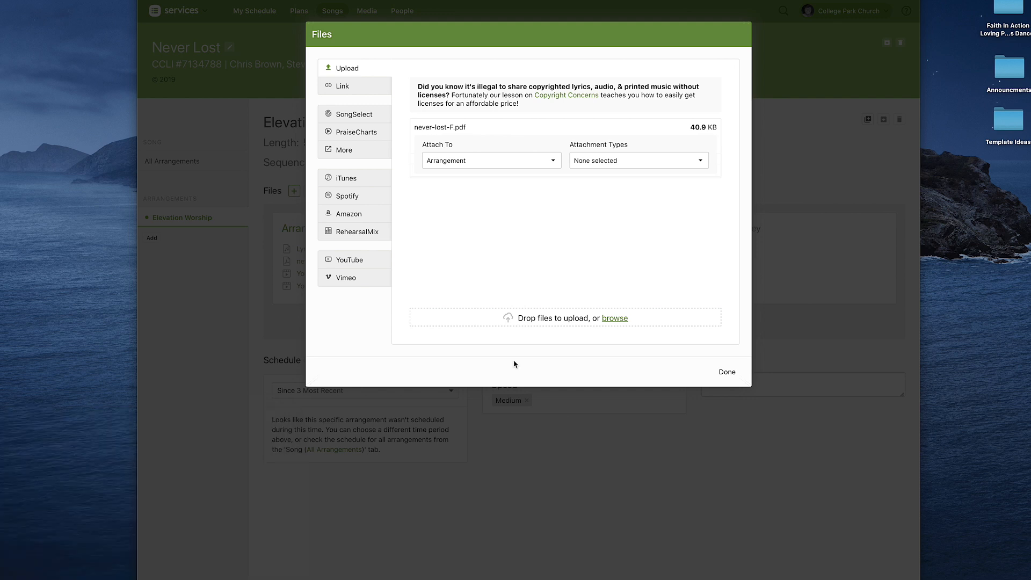
# - Attach never-lost-F.pdf to the F key with the attachment type Chord Charts and finish adding files
pyautogui.click(506, 161)
pyautogui.click(440, 180)
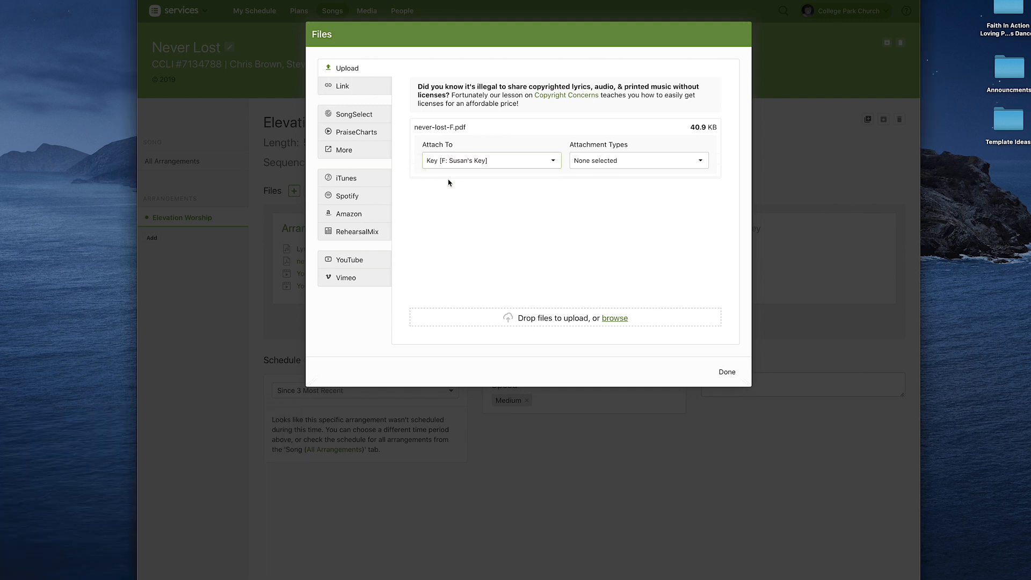
pyautogui.click(611, 161)
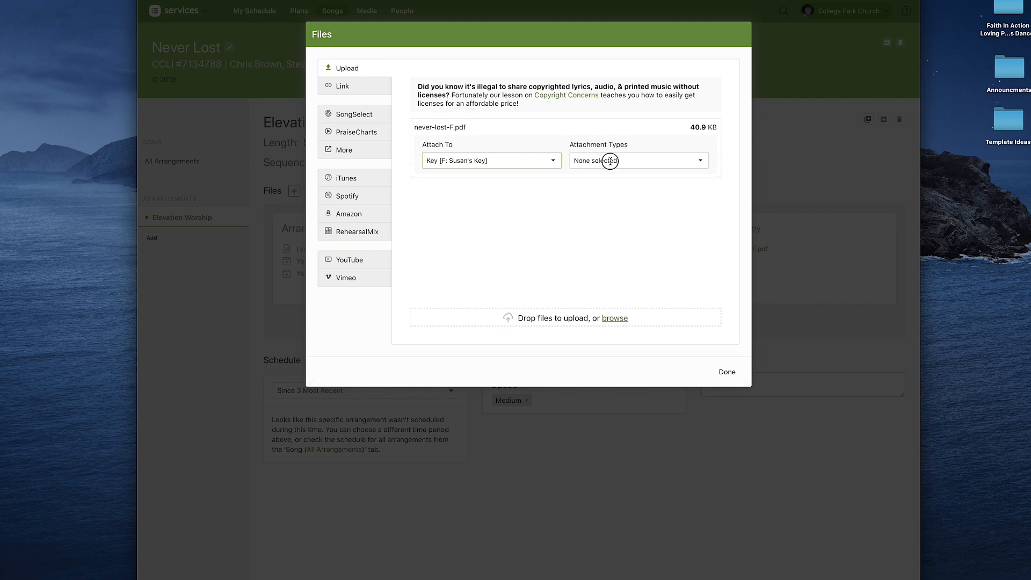
pyautogui.click(585, 210)
pyautogui.click(609, 164)
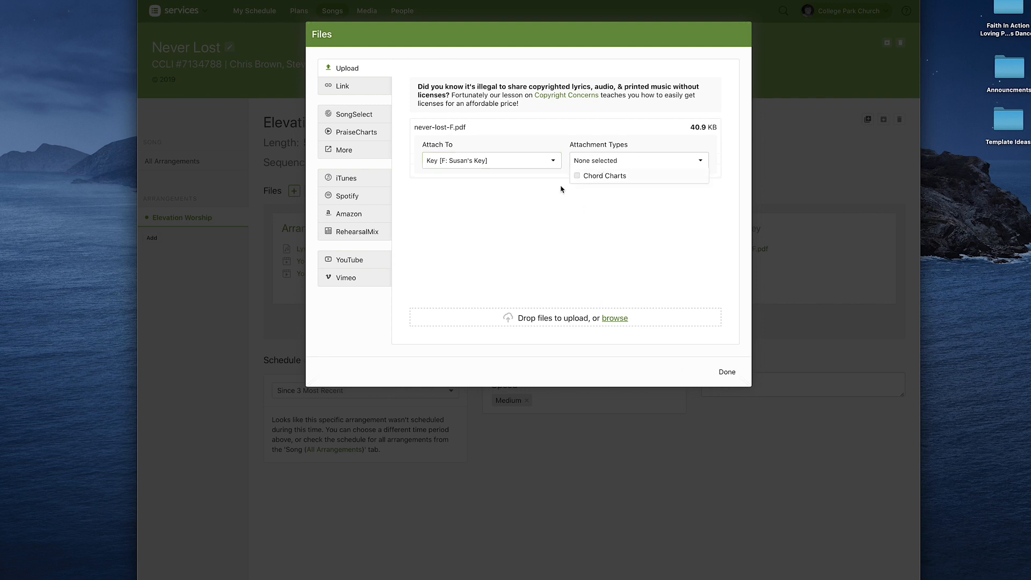
pyautogui.click(577, 176)
pyautogui.click(730, 373)
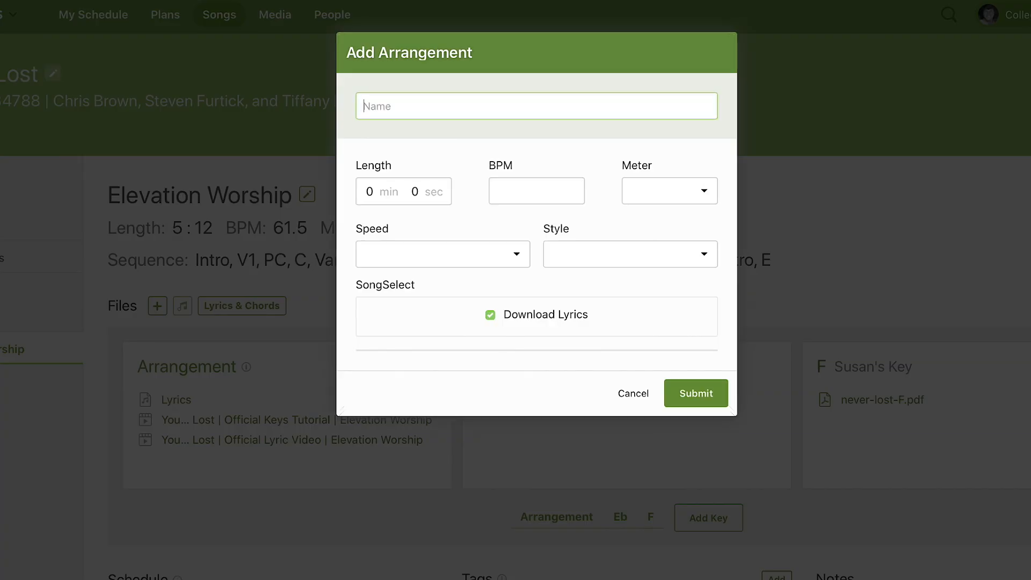
# - Name the new arrangement Acoustic Set and give it a length of 6 minutes, 60 BPM and a 6/8 meter
pyautogui.write('Acoustic Set')
pyautogui.click(369, 192)
pyautogui.write('6')
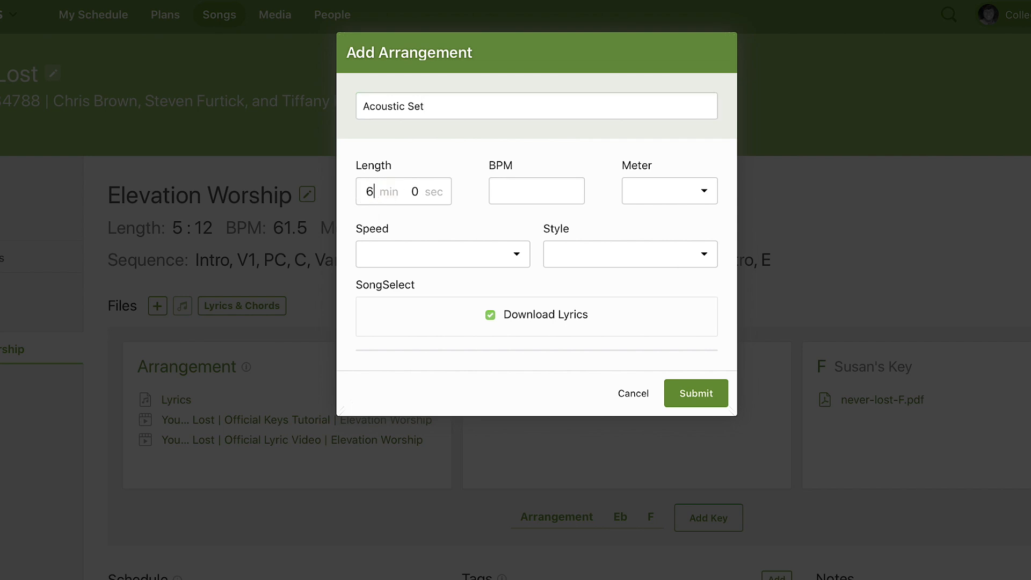
pyautogui.click(501, 192)
pyautogui.write('60')
pyautogui.click(674, 194)
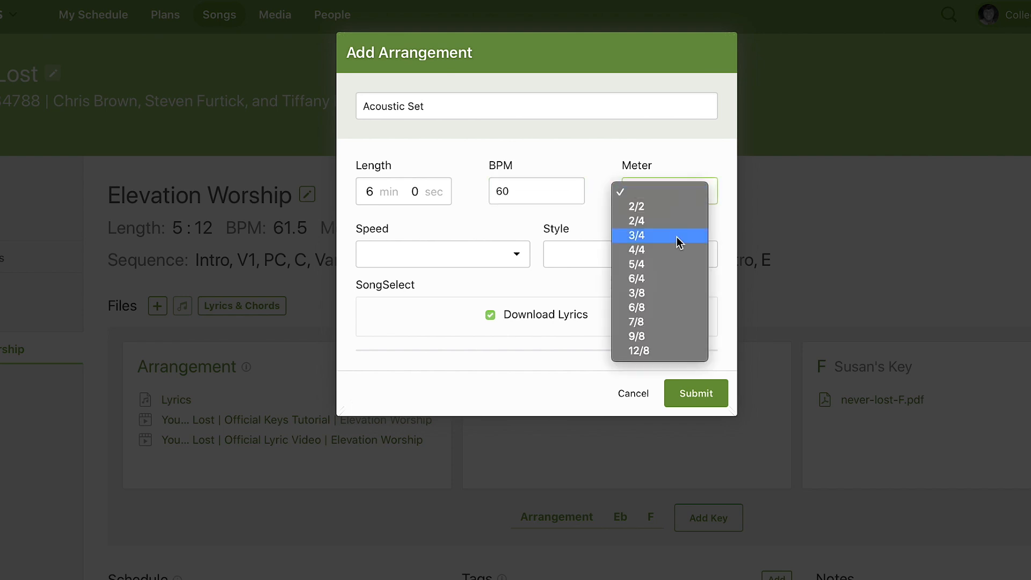
pyautogui.click(649, 311)
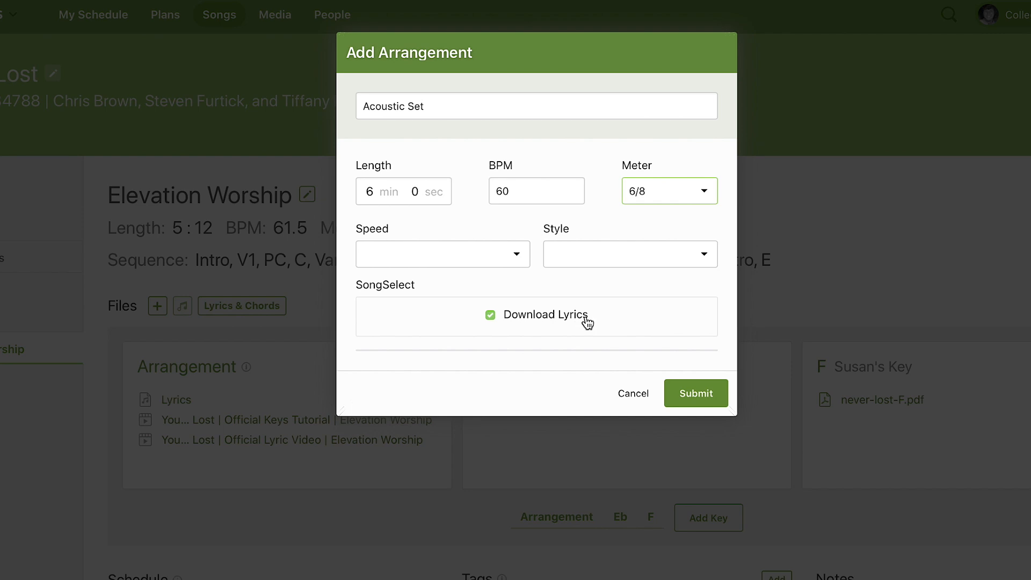
# - Set the new arrangement's speed to Slow and style to Contemporary, and submit it with the lyrics download enabled
pyautogui.click(417, 253)
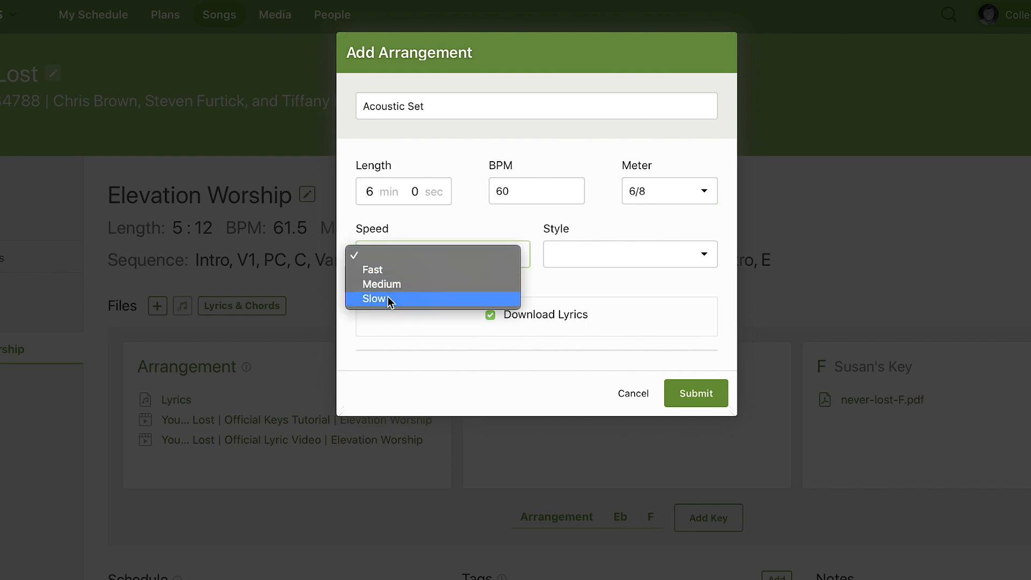
pyautogui.click(388, 299)
pyautogui.click(599, 256)
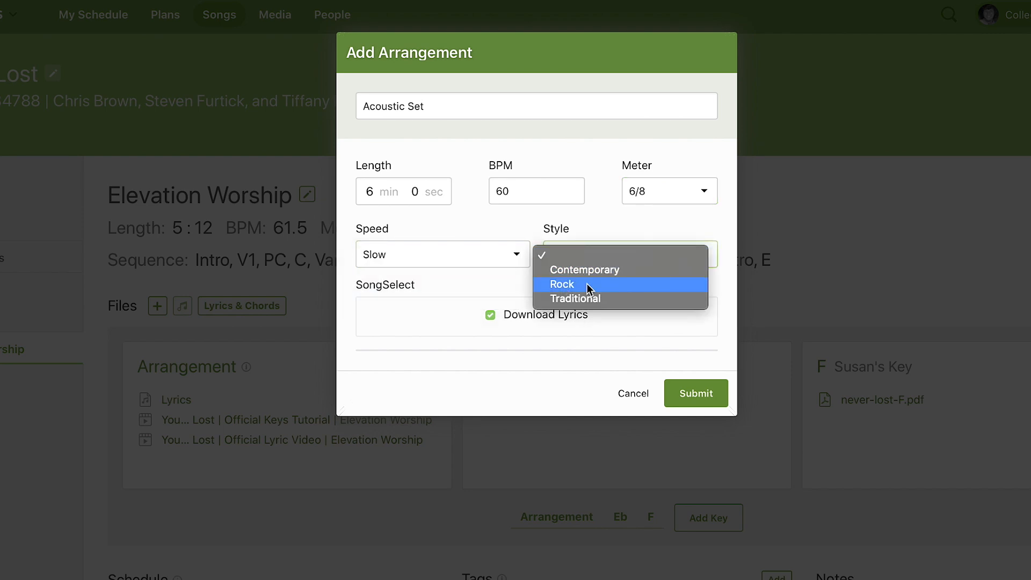
pyautogui.click(591, 270)
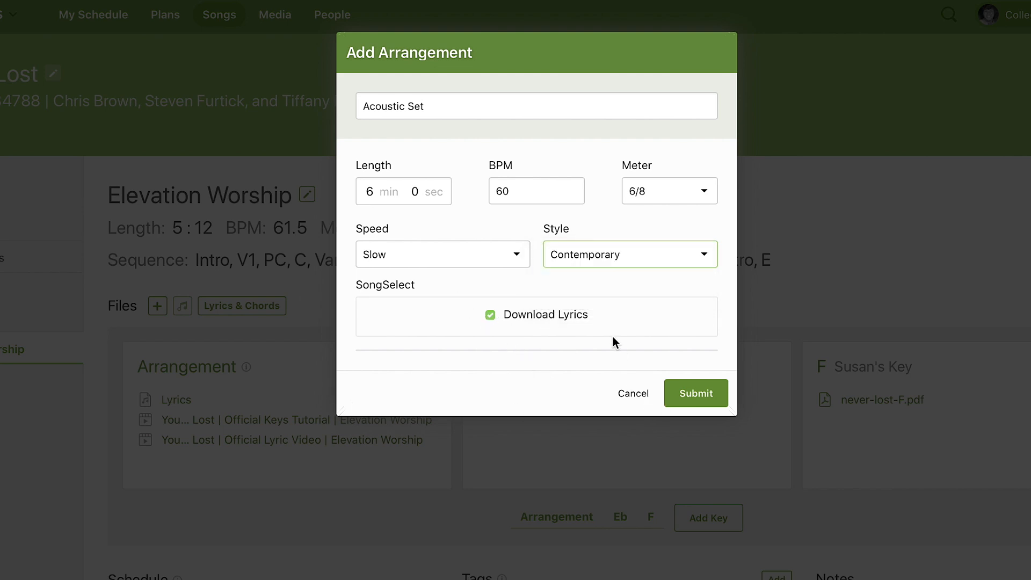
pyautogui.click(727, 400)
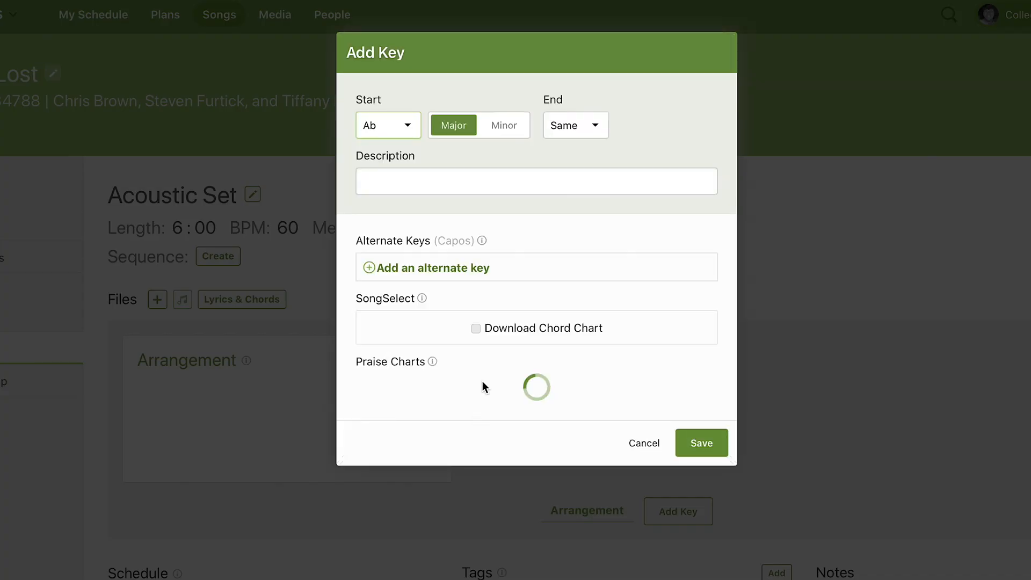
# - Add an Eb major key to the Acoustic Set arrangement with the SongSelect chord chart download enabled
pyautogui.click(476, 328)
pyautogui.click(396, 127)
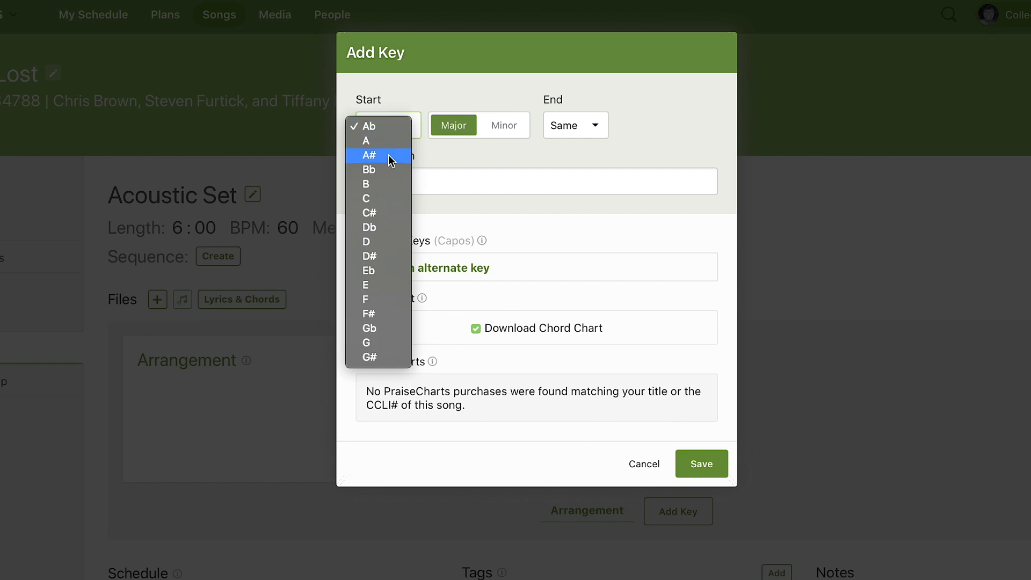
pyautogui.click(375, 270)
pyautogui.click(690, 463)
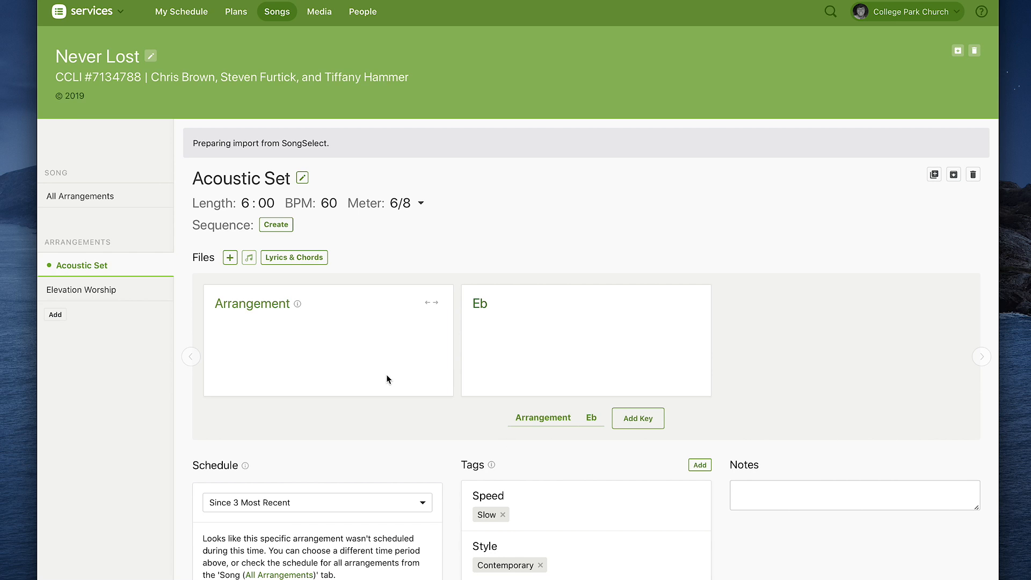
# - Open the Elevation Worship arrangement and review its lyrics and chords from Verse 1 to the tag
pyautogui.click(88, 289)
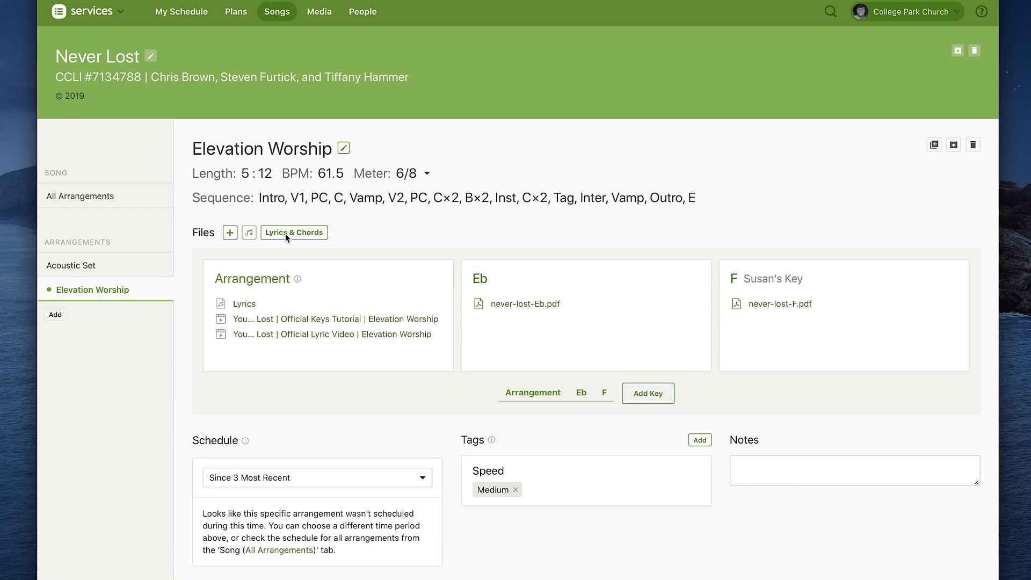
pyautogui.click(286, 233)
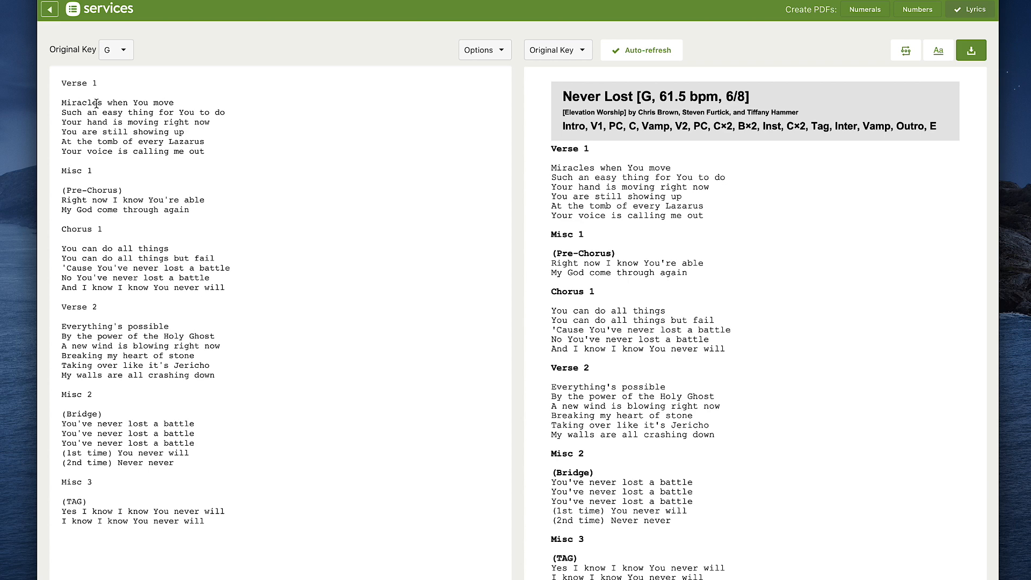
pyautogui.scroll(5, 96, 103)
pyautogui.scroll(5, 355, 237)
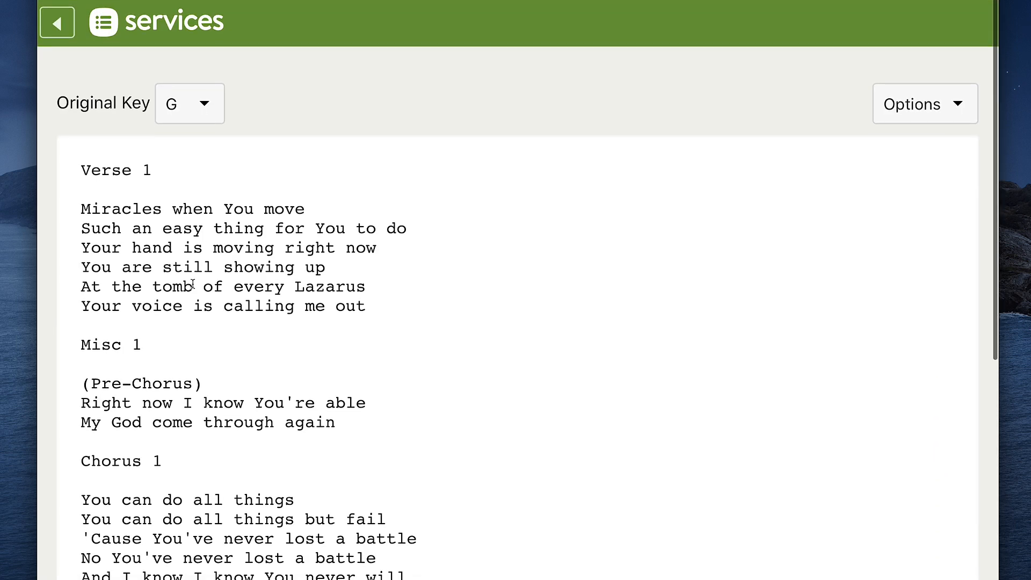
pyautogui.scroll(-10, 288, 301)
pyautogui.scroll(15, 287, 301)
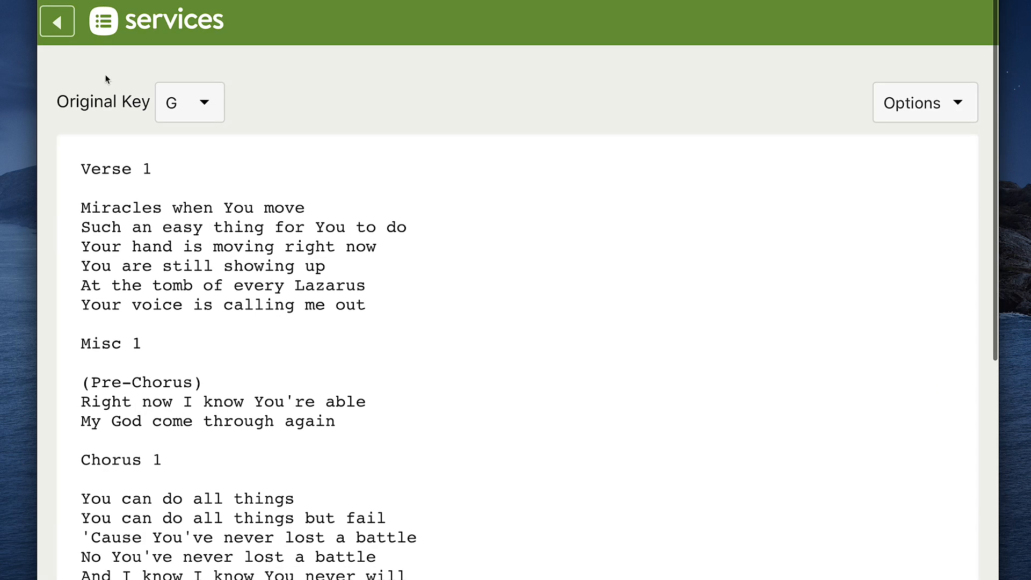
pyautogui.scroll(-5, 322, 165)
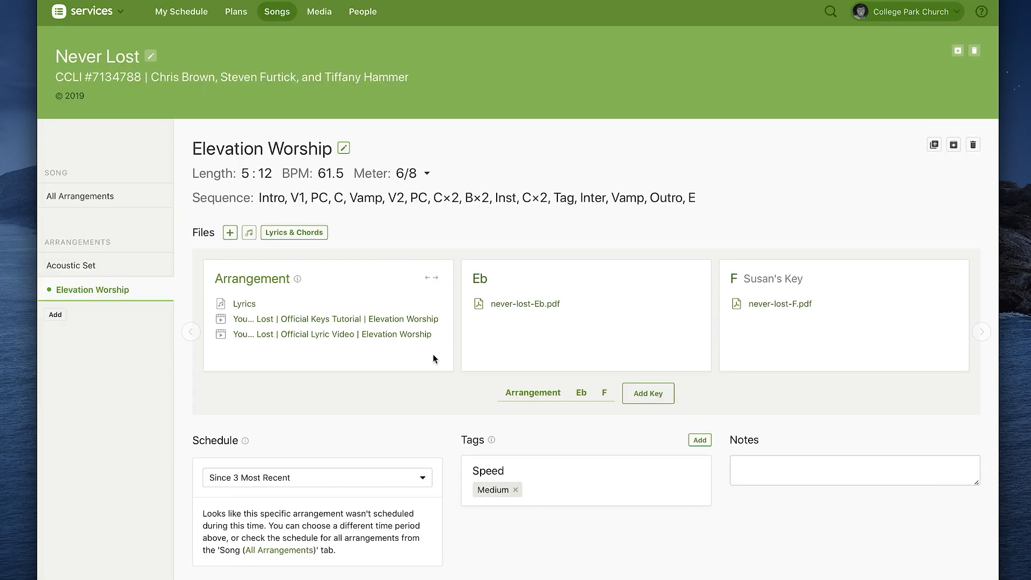
# - Open the CPC Weekend Service plan dated February 2, 2020
pyautogui.moveTo(235, 13)
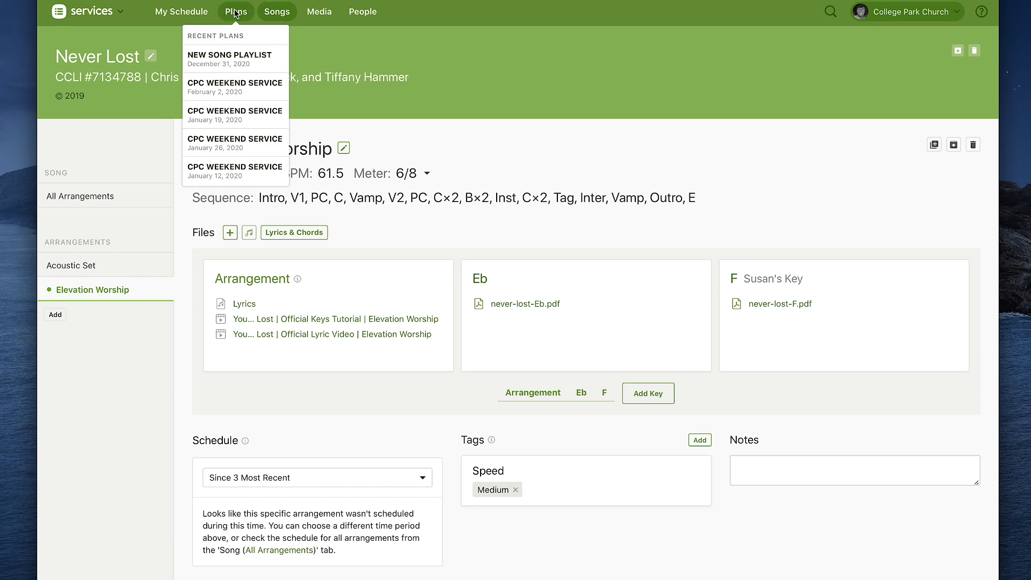
pyautogui.click(234, 14)
pyautogui.scroll(-3, 333, 426)
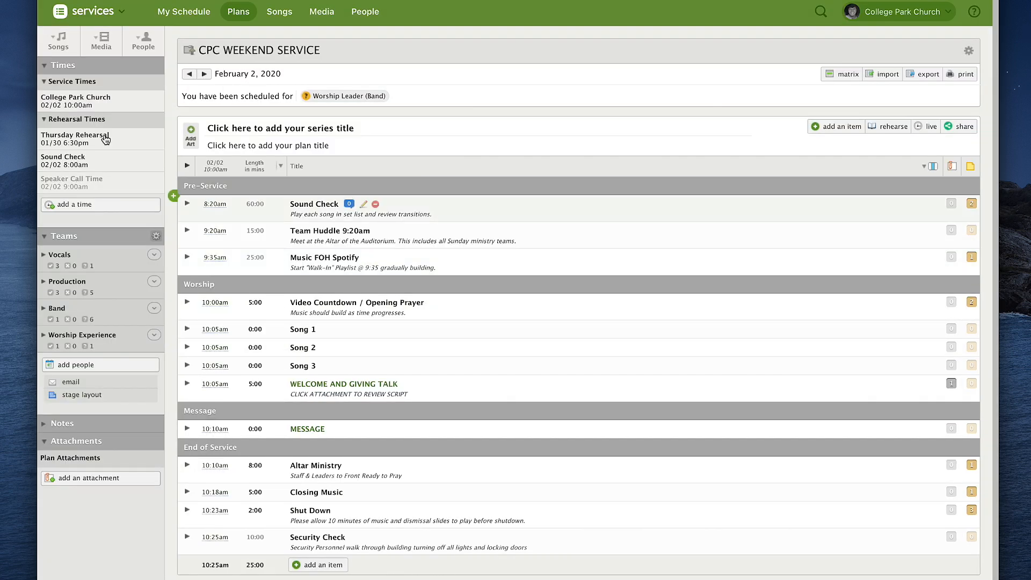
# - Add Never Lost from the song library between Song 1 and Song 2 in the Worship section, with CCLI Digital and Recording counts of 1
pyautogui.click(58, 42)
pyautogui.scroll(-5, 72, 355)
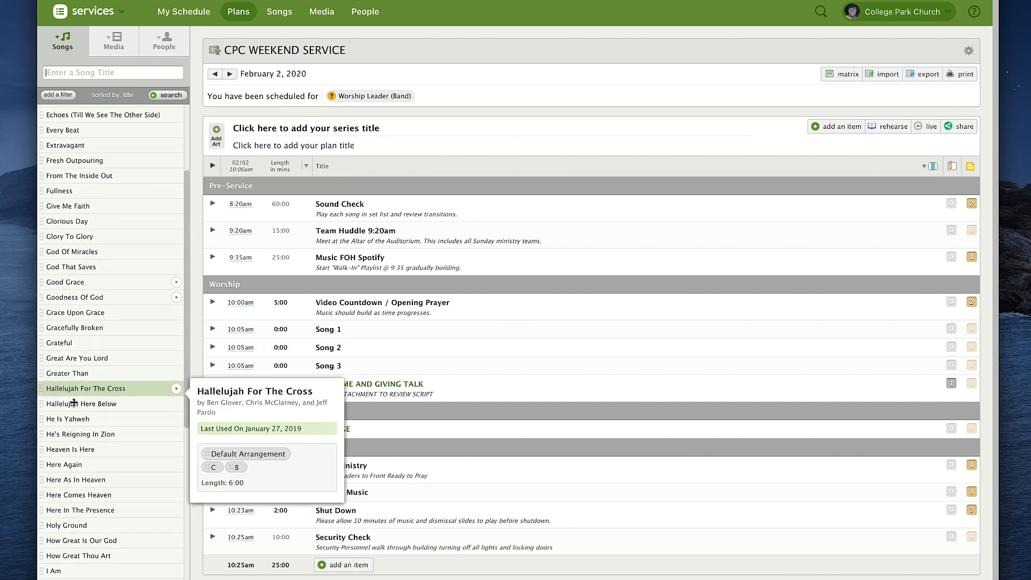
pyautogui.scroll(-15, 107, 454)
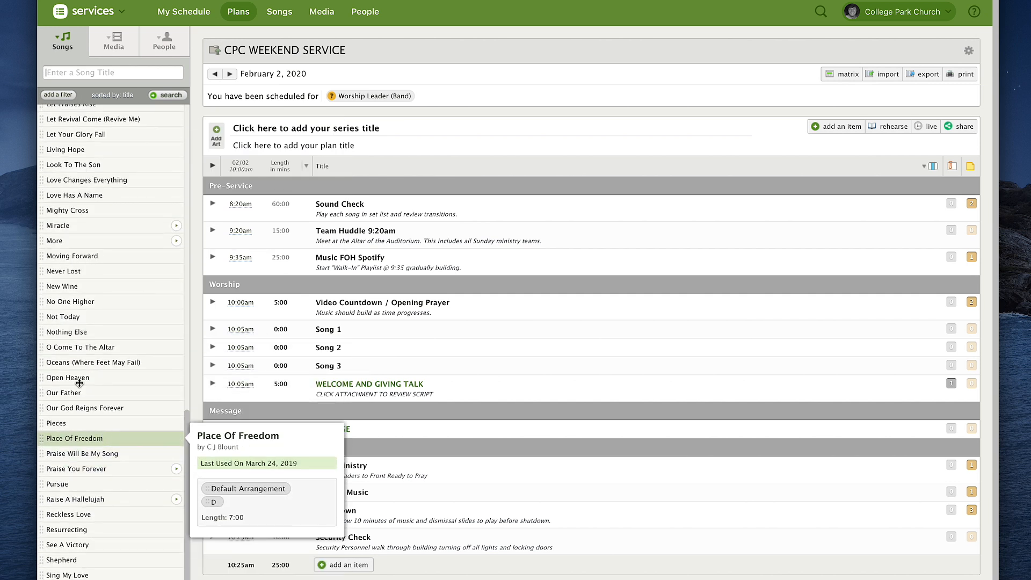
pyautogui.moveTo(69, 275); pyautogui.dragTo(312, 352)
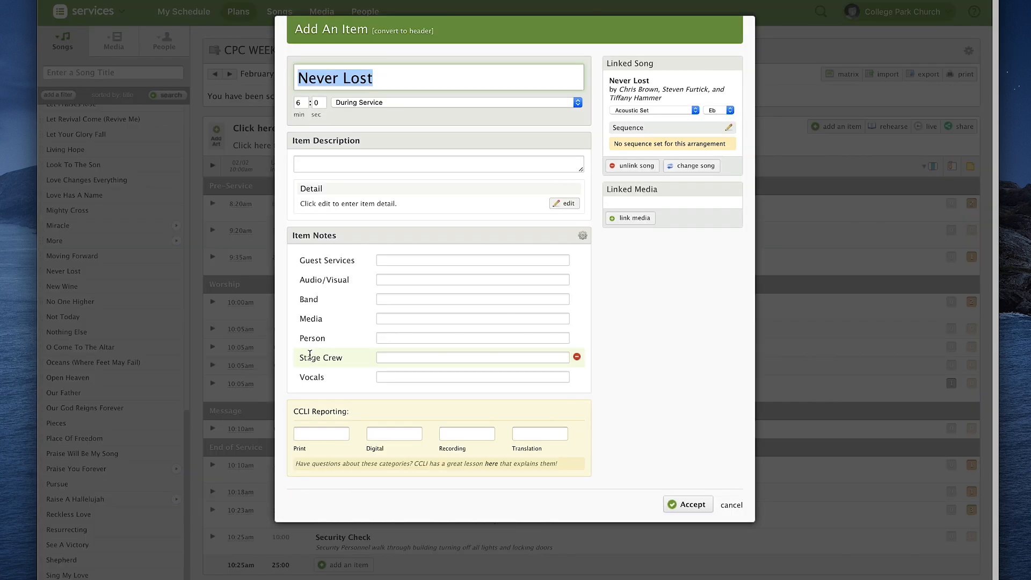
pyautogui.click(388, 438)
pyautogui.press('Tab')
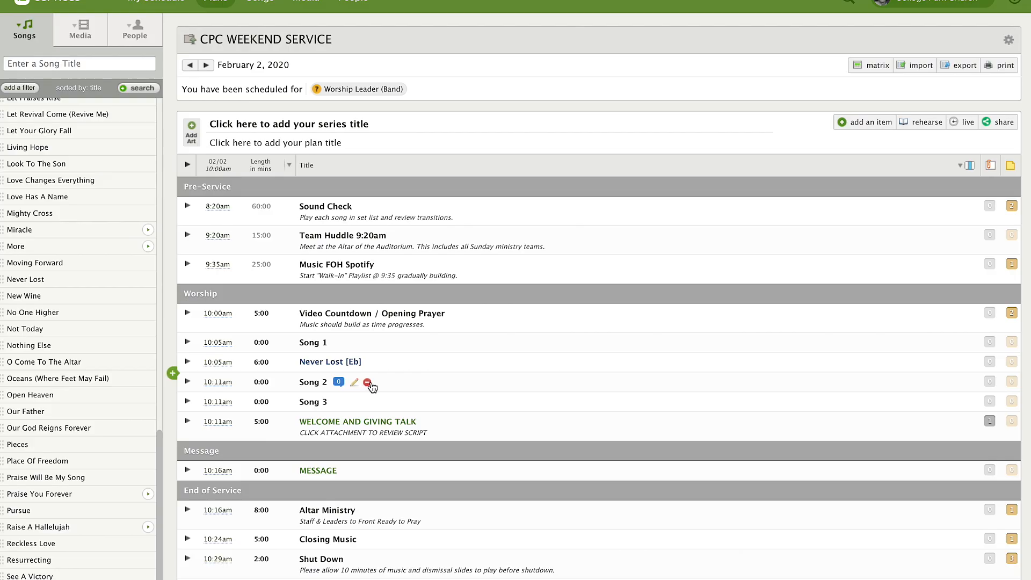
# - Delete the Song 2 placeholder from the Worship section
pyautogui.click(367, 383)
pyautogui.click(641, 401)
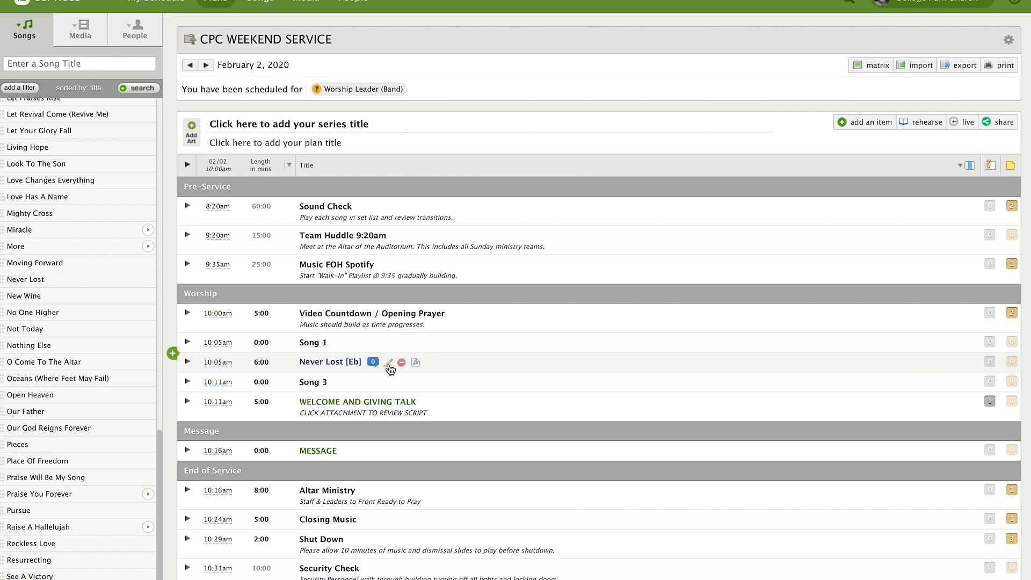
# - Give the Never Lost plan item the sample description asdfadsf and save it
pyautogui.click(389, 363)
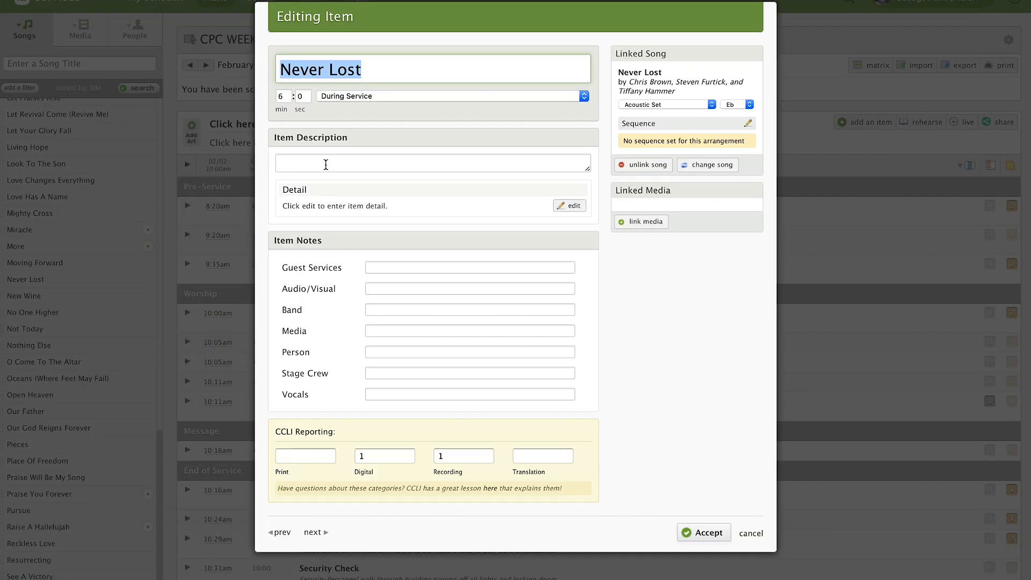
pyautogui.click(326, 165)
pyautogui.write('asdfa')
pyautogui.click(693, 533)
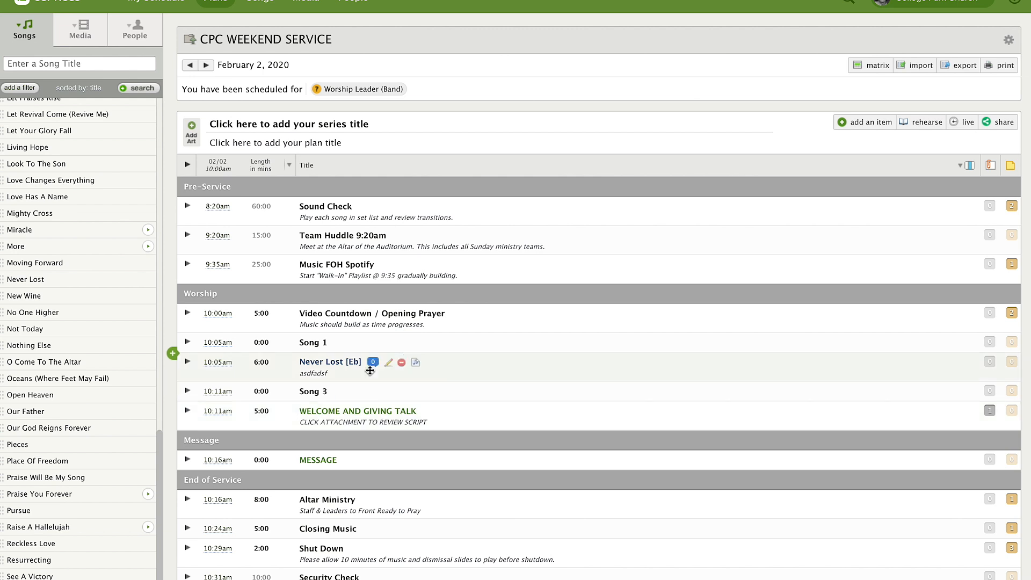
# - Clear the Never Lost item's description, append "| Lead:" and the lead singer's first name to its title, and save
pyautogui.click(389, 365)
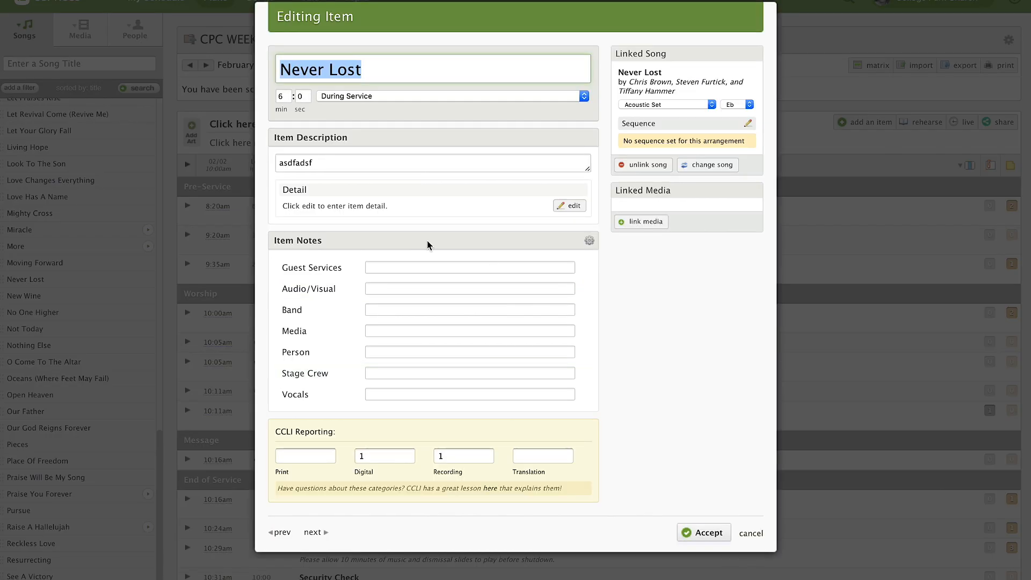
pyautogui.moveTo(320, 166); pyautogui.dragTo(255, 166)
pyautogui.press('BackSpace')
pyautogui.click(407, 72)
pyautogui.write('| Lead')
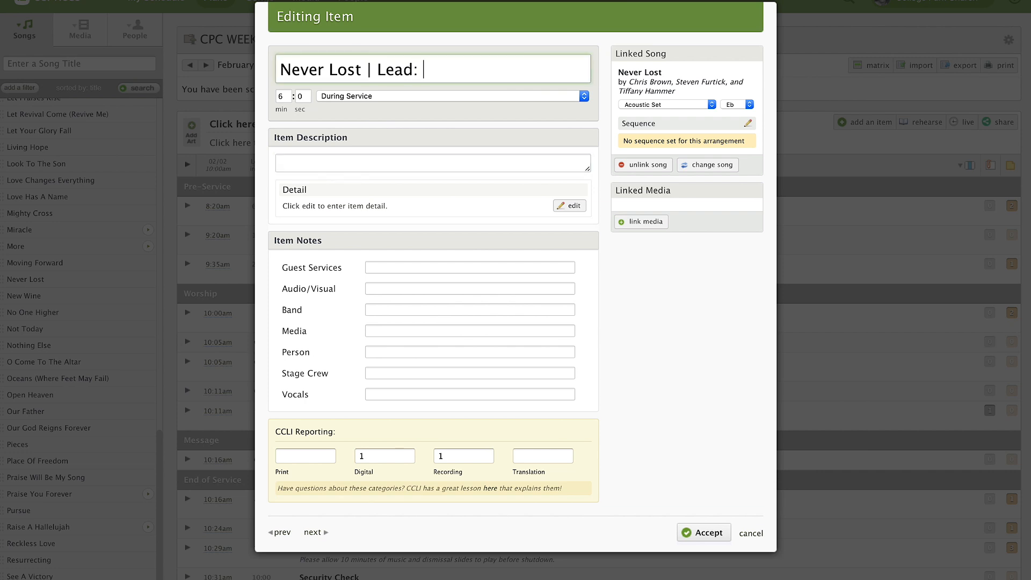
pyautogui.write(': Maddie')
pyautogui.click(698, 534)
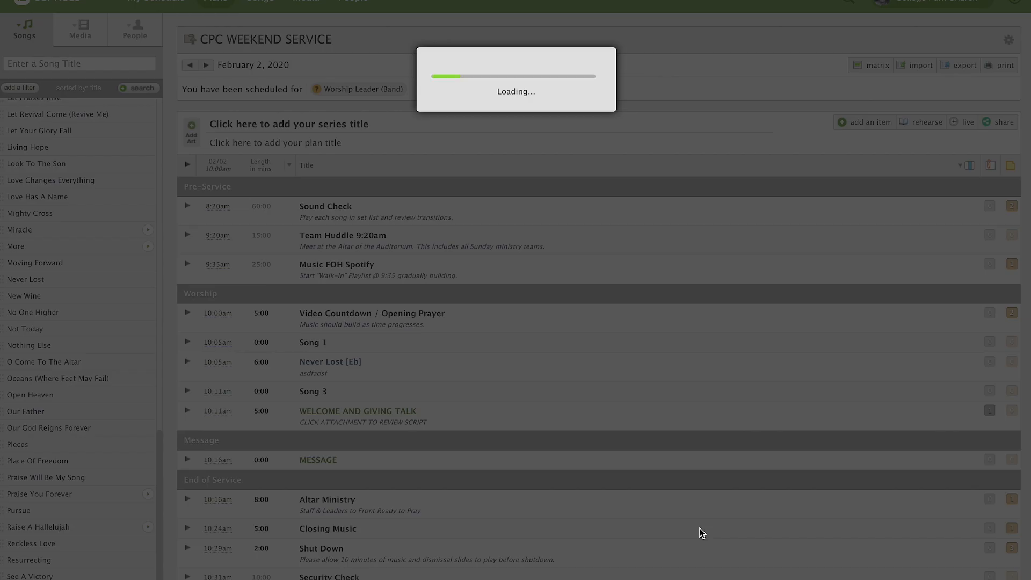